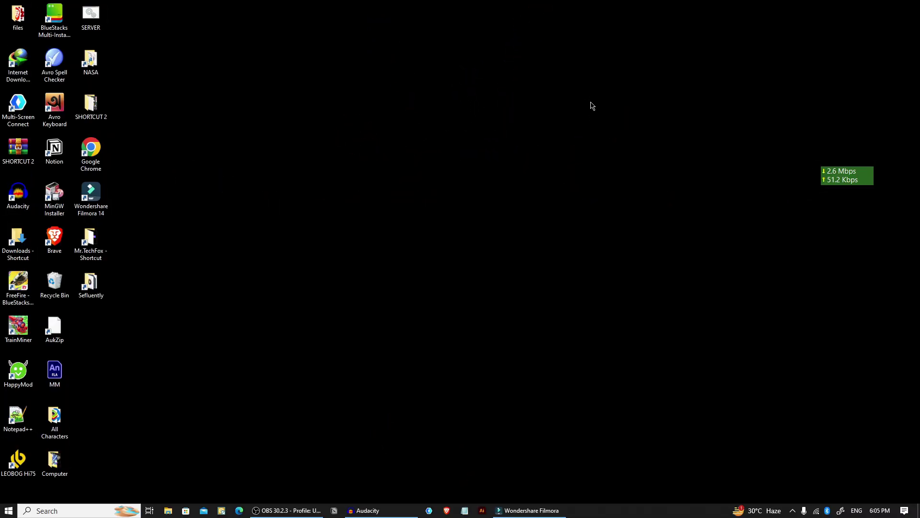
Step: Search Start for cmd and run Command Prompt as administrator
left_click(8, 511)
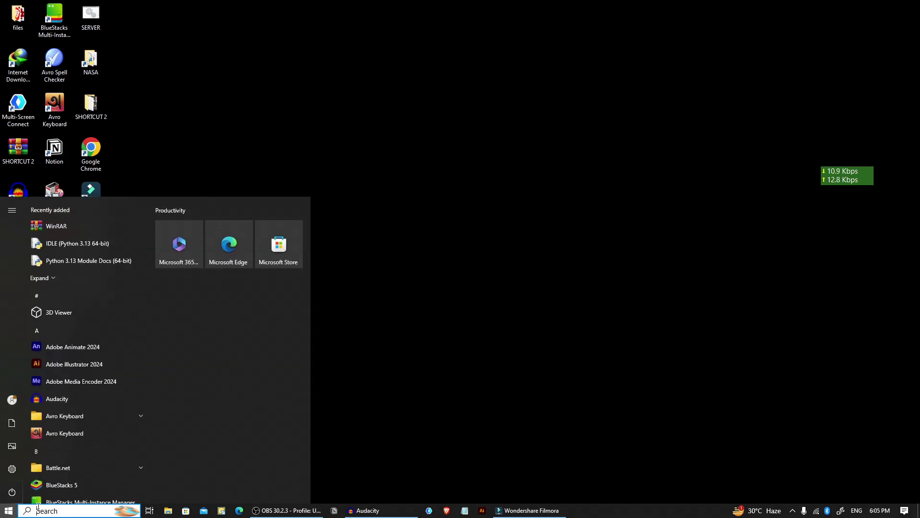
type("cmd")
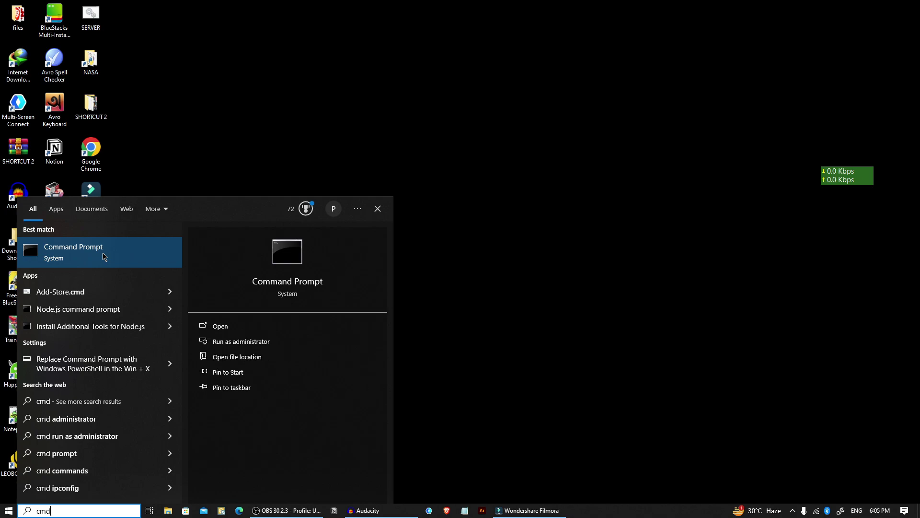
right_click(103, 256)
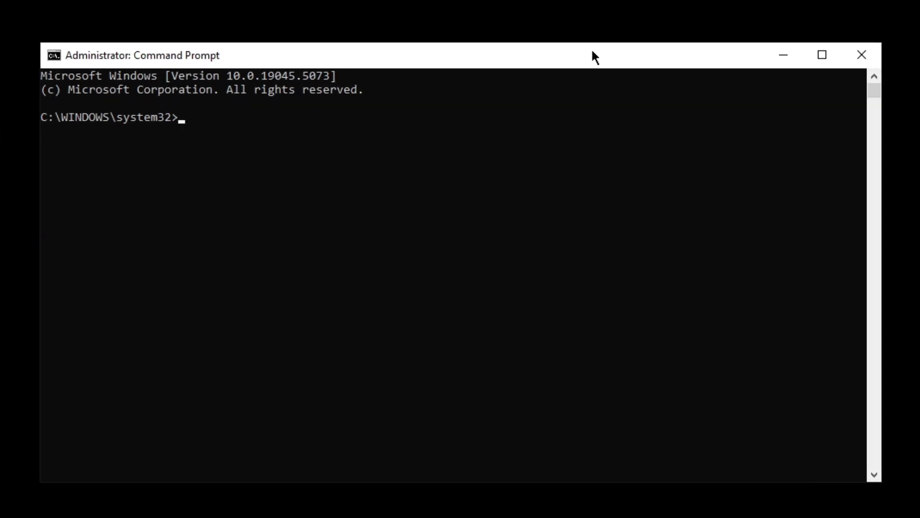
type("power")
type("c")
type("fg")
type(" /a")
Step: Run powercfg /a to show the available and unavailable sleep states
key("Return")
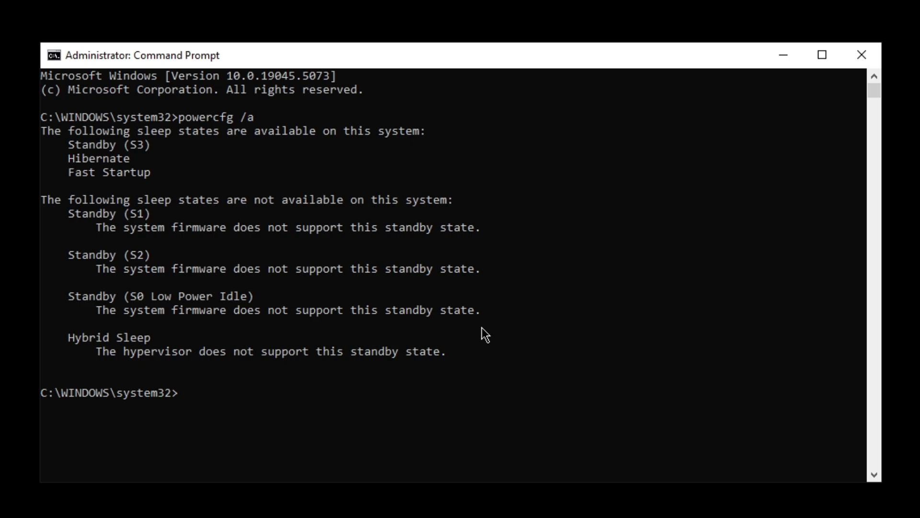
type("power")
type("cfg")
type(" /")
type("hibernate")
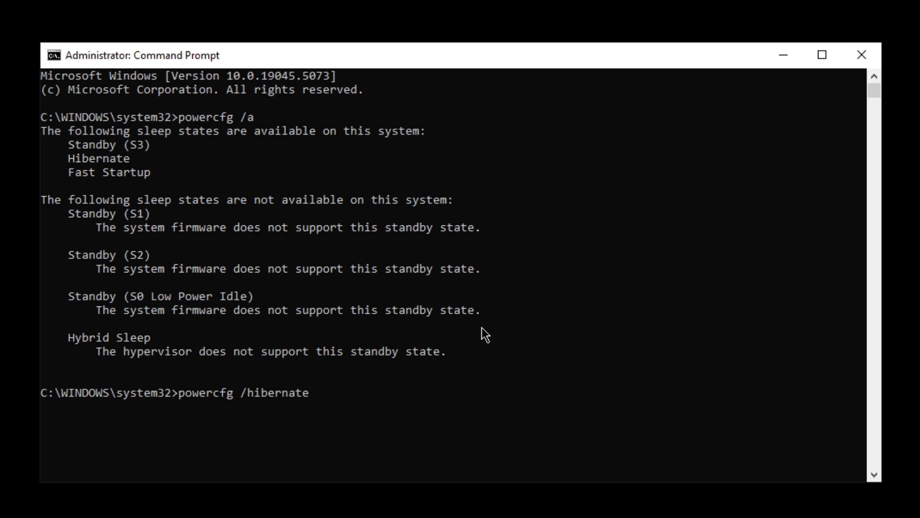
type(" on")
Step: Run powercfg /hibernate on to enable hibernation
key("Return")
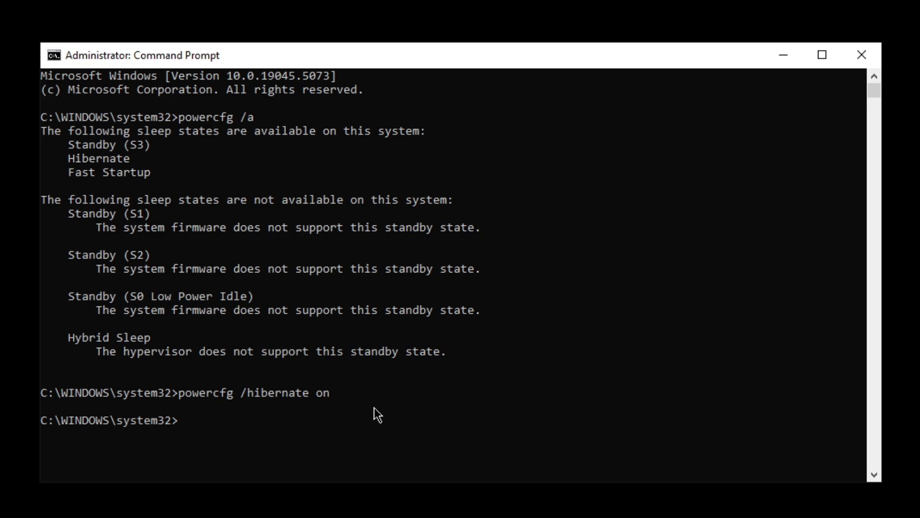
type("powercf")
type("g")
type(" /hibe")
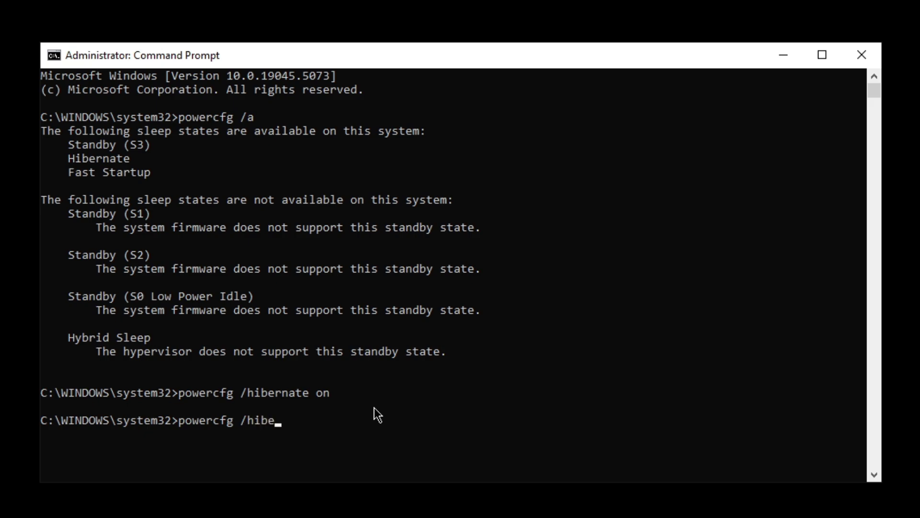
type("rnate off")
Step: Run powercfg /hibernate off to disable hibernation
key("Return")
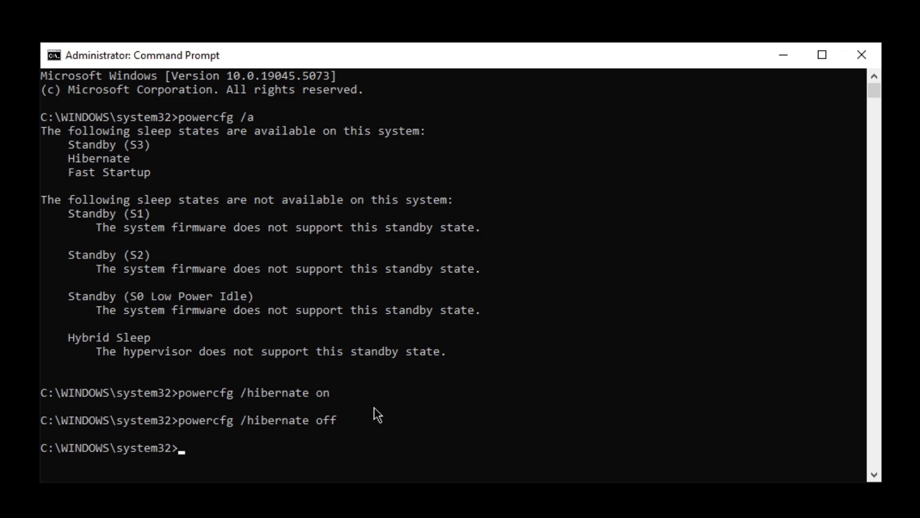
Step: Close the administrator Command Prompt window, leaving the desktop visible
left_click(878, 49)
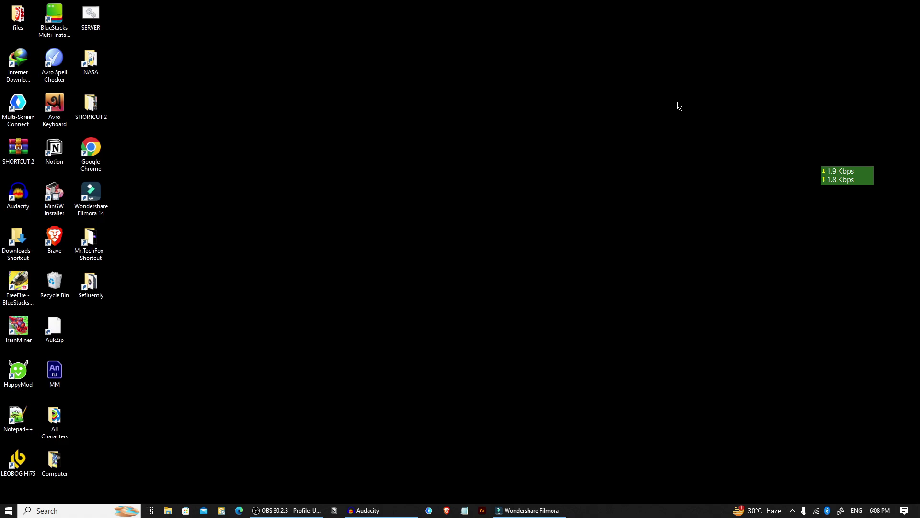